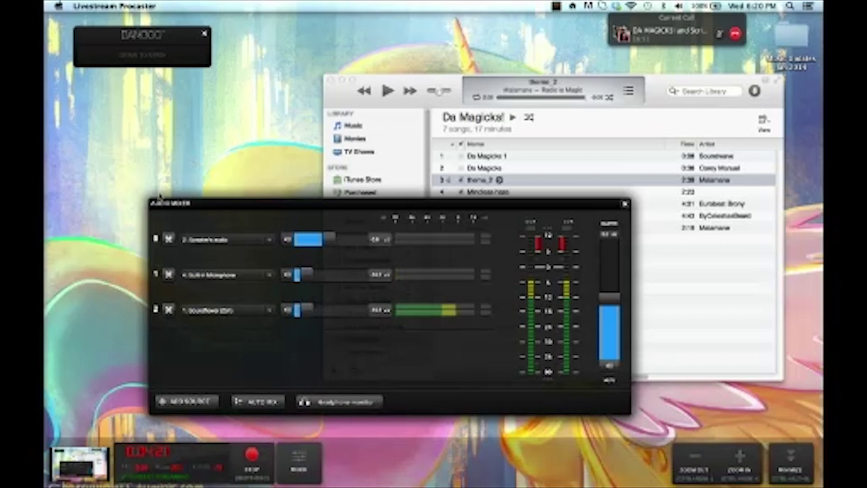
# Close Procaster's audio mixer after reviewing the three source levels.
pyautogui.click(625, 204)
# Move the iTunes window aside, minimise it, and hide Procaster's streaming control bar.
pyautogui.moveTo(435, 89); pyautogui.dragTo(336, 97)
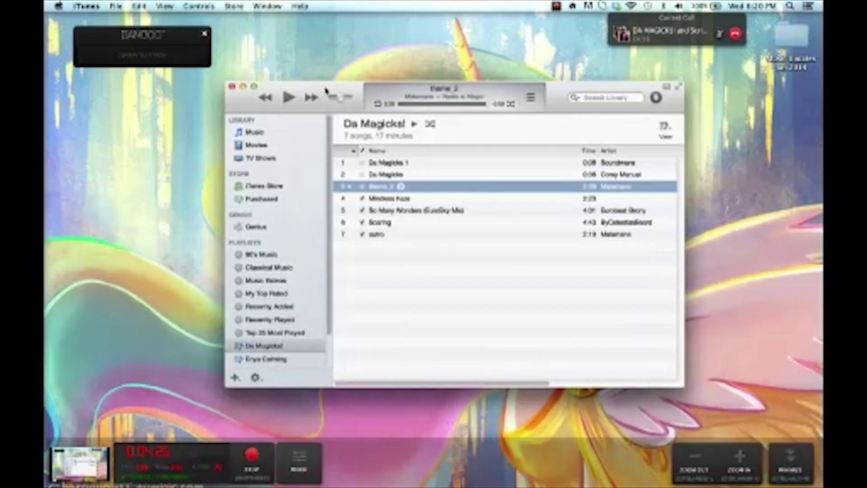
pyautogui.click(355, 426)
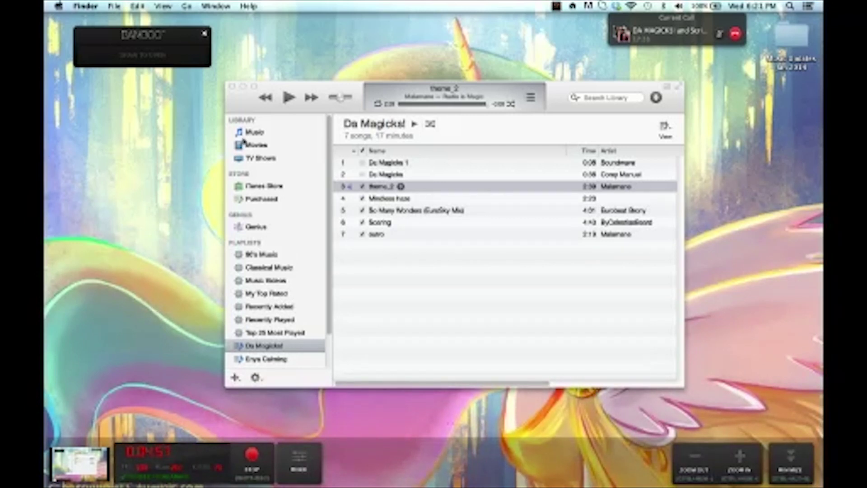
pyautogui.click(243, 87)
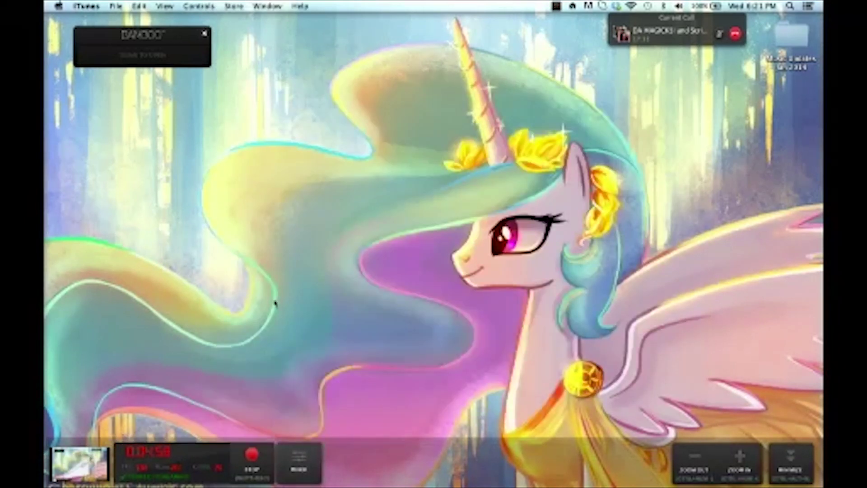
pyautogui.click(779, 457)
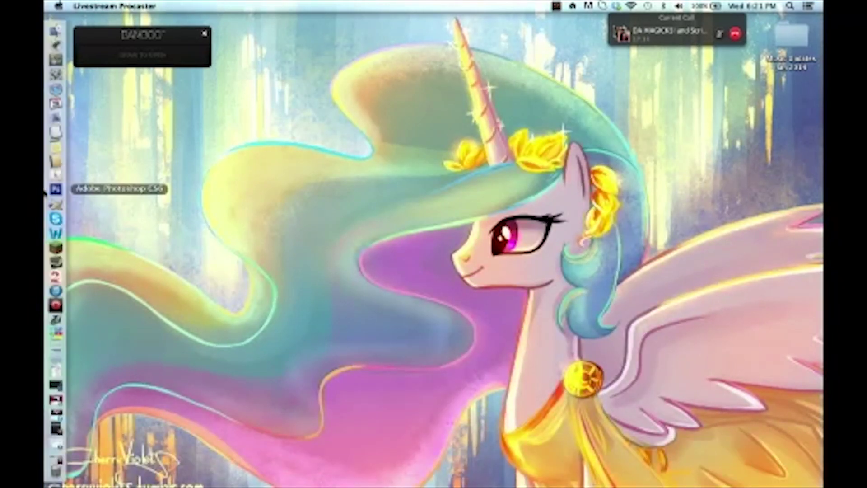
# Restore Safari's Radio Is Magic live stream page and scroll down to the chat.
pyautogui.click(55, 90)
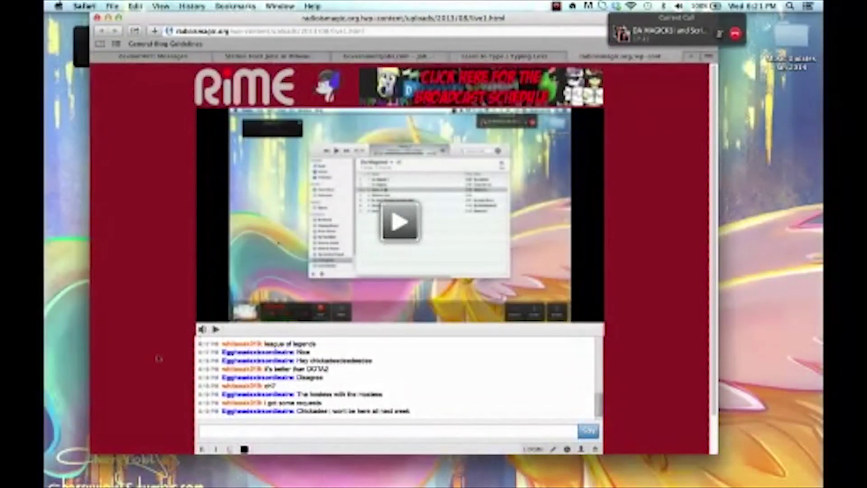
pyautogui.scroll(-1, 152, 359)
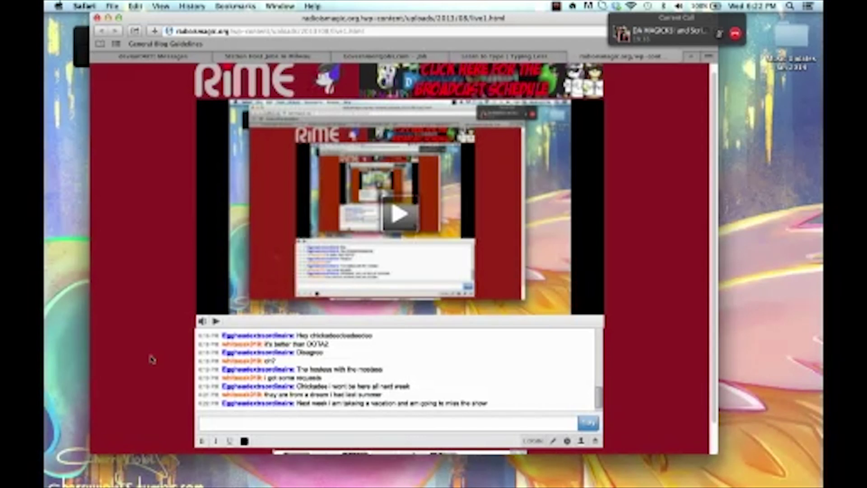
pyautogui.moveTo(45, 171)
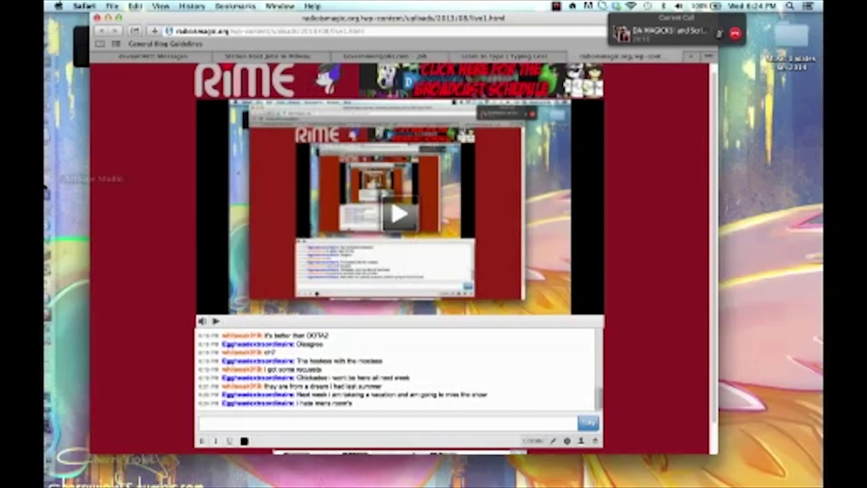
# Switch from Safari to Adobe Photoshop CS6 via the Dock.
pyautogui.click(55, 195)
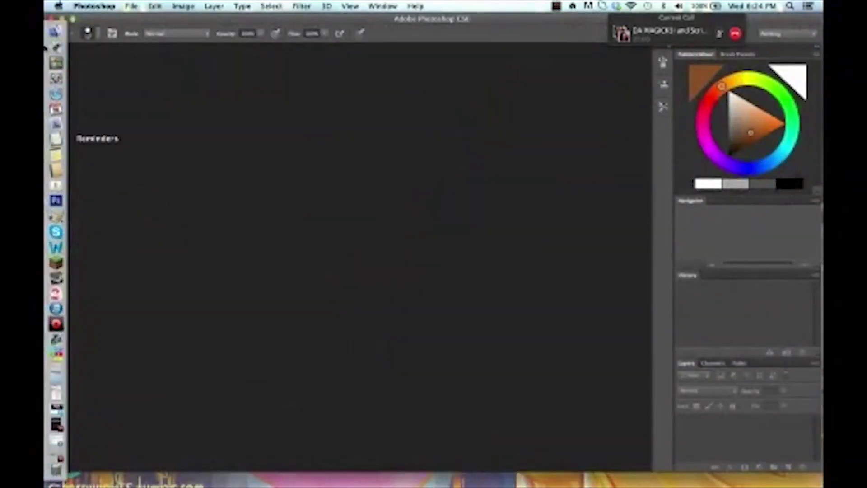
# Cancel the Open dialog, then create a new transparent Untitled-1 document.
pyautogui.click(135, 6)
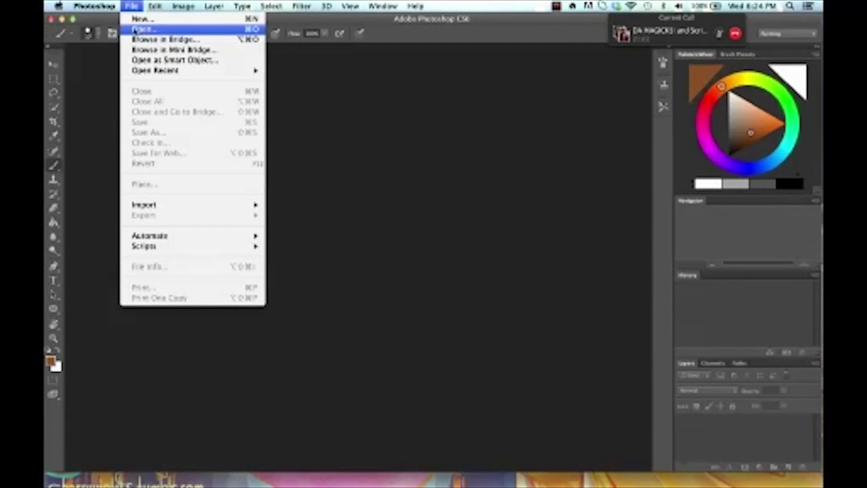
pyautogui.click(134, 30)
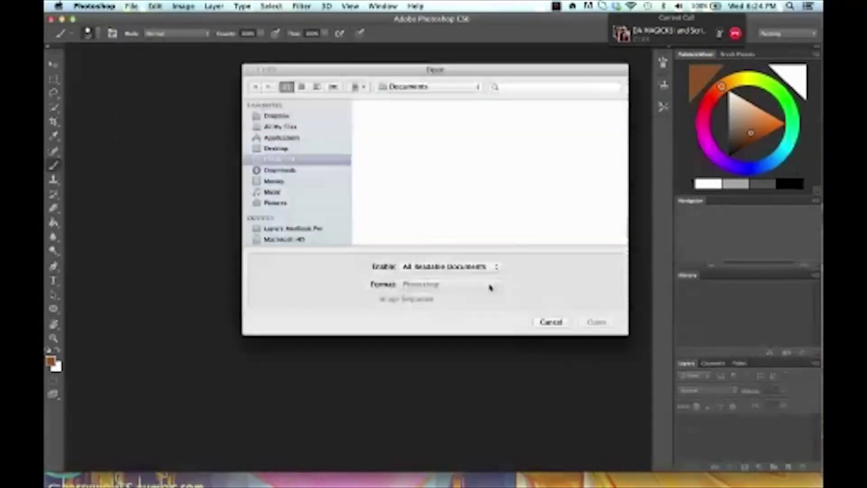
pyautogui.click(540, 322)
pyautogui.click(132, 6)
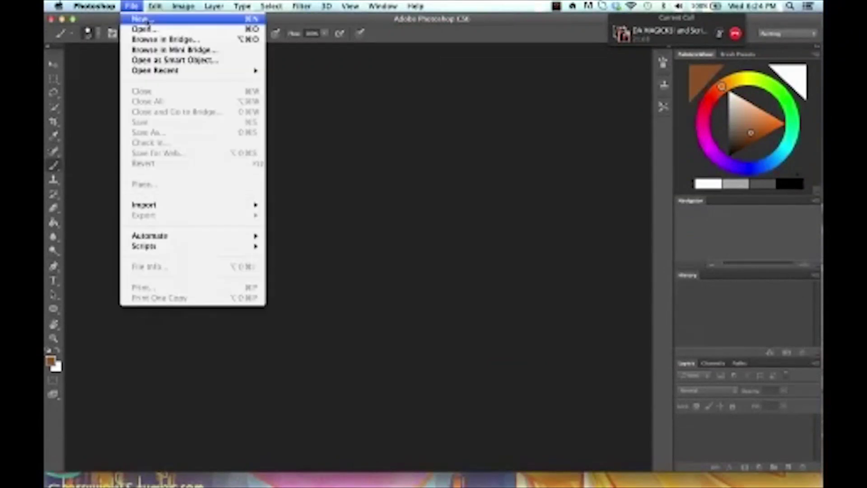
pyautogui.click(137, 20)
pyautogui.click(557, 159)
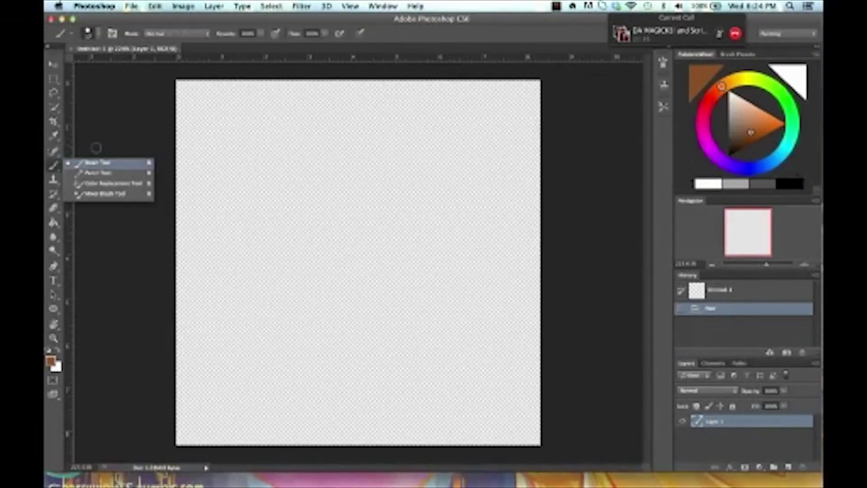
pyautogui.click(93, 165)
# In dark brown, draw the swirl's rounded base, middle tier and pointed top.
pyautogui.moveTo(740, 134)
pyautogui.mouseDown()
pyautogui.moveTo(728, 153)
pyautogui.moveTo(733, 93)
pyautogui.moveTo(730, 159)
pyautogui.moveTo(774, 126)
pyautogui.moveTo(787, 128)
pyautogui.moveTo(758, 151)
pyautogui.moveTo(732, 152)
pyautogui.moveTo(750, 104)
pyautogui.moveTo(784, 136)
pyautogui.moveTo(728, 158)
pyautogui.moveTo(727, 123)
pyautogui.moveTo(765, 141)
pyautogui.moveTo(751, 123)
pyautogui.moveTo(761, 110)
pyautogui.moveTo(743, 115)
pyautogui.moveTo(760, 109)
pyautogui.moveTo(757, 143)
pyautogui.moveTo(728, 127)
pyautogui.moveTo(760, 109)
pyautogui.moveTo(754, 146)
pyautogui.moveTo(754, 124)
pyautogui.moveTo(765, 130)
pyautogui.moveTo(735, 139)
pyautogui.moveTo(759, 131)
pyautogui.moveTo(748, 138)
pyautogui.mouseUp()
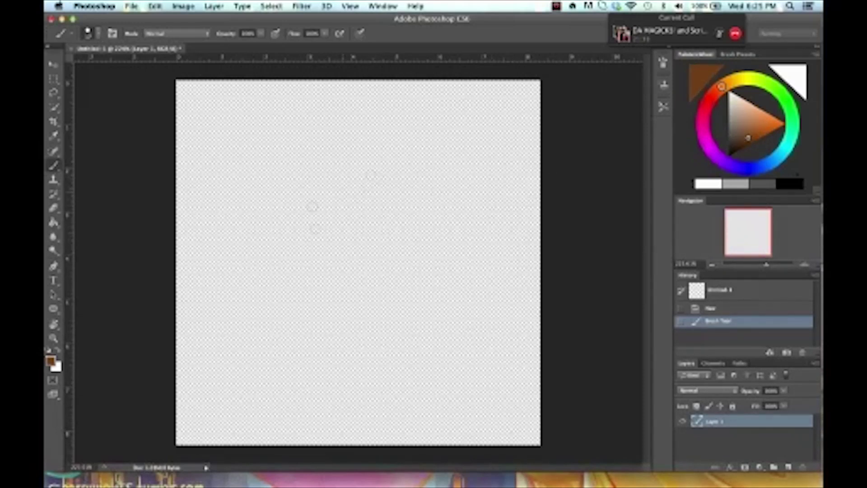
pyautogui.moveTo(480, 325)
pyautogui.mouseDown()
pyautogui.moveTo(405, 370)
pyautogui.moveTo(301, 384)
pyautogui.moveTo(249, 348)
pyautogui.moveTo(245, 323)
pyautogui.moveTo(249, 294)
pyautogui.moveTo(263, 280)
pyautogui.moveTo(325, 243)
pyautogui.moveTo(443, 217)
pyautogui.moveTo(463, 241)
pyautogui.moveTo(458, 226)
pyautogui.moveTo(472, 301)
pyautogui.moveTo(461, 334)
pyautogui.mouseUp()
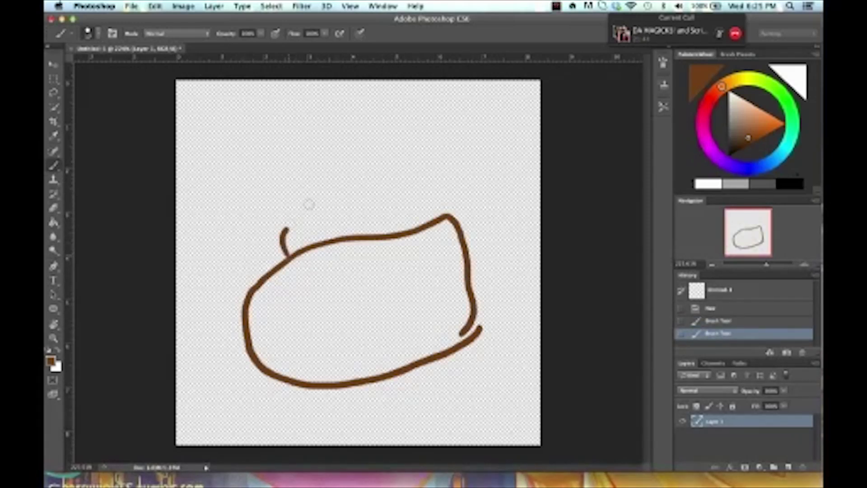
pyautogui.moveTo(285, 230)
pyautogui.mouseDown()
pyautogui.moveTo(412, 176)
pyautogui.moveTo(444, 216)
pyautogui.mouseUp()
pyautogui.moveTo(324, 192)
pyautogui.mouseDown()
pyautogui.moveTo(315, 148)
pyautogui.moveTo(378, 94)
pyautogui.moveTo(432, 167)
pyautogui.moveTo(427, 178)
pyautogui.mouseUp()
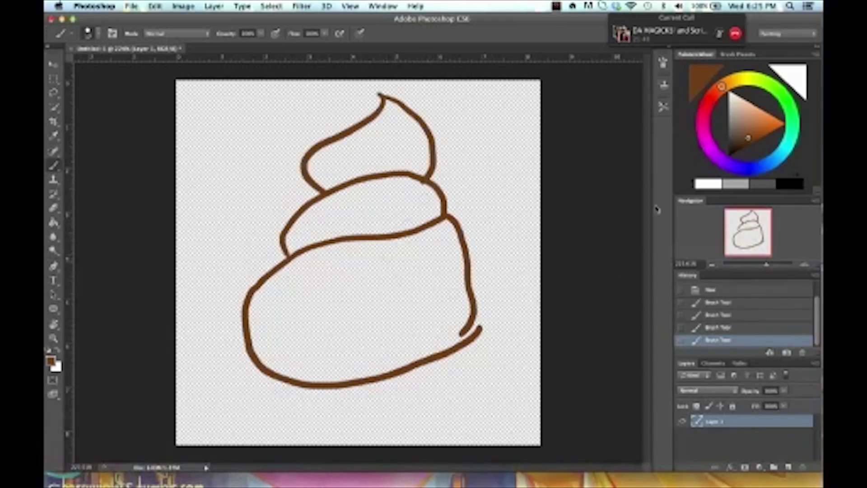
# Paint two black dot eyes and an ω-shaped mouth, then reset the colour to dark brown.
pyautogui.click(790, 184)
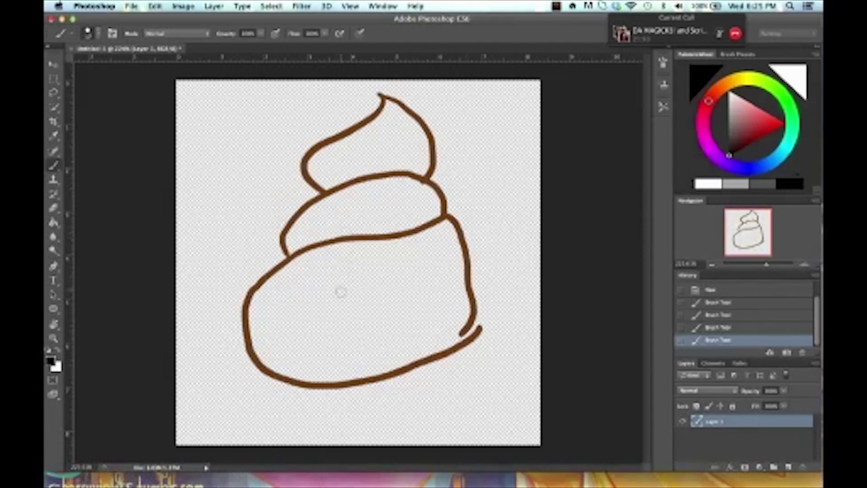
pyautogui.moveTo(340, 292); pyautogui.dragTo(384, 288)
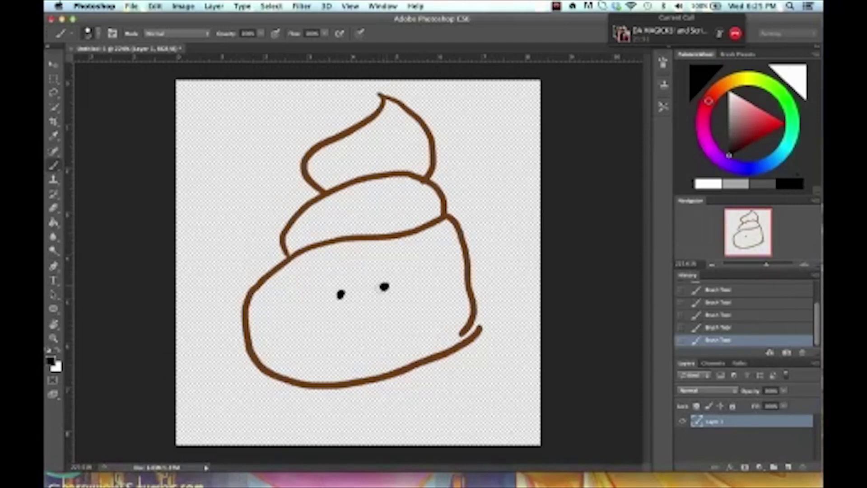
pyautogui.moveTo(344, 307)
pyautogui.mouseDown()
pyautogui.moveTo(366, 312)
pyautogui.moveTo(385, 300)
pyautogui.mouseUp()
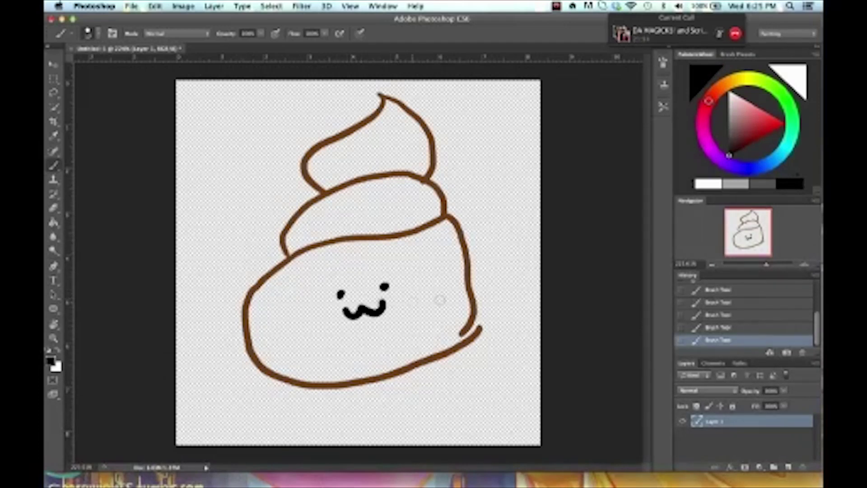
pyautogui.click(725, 85)
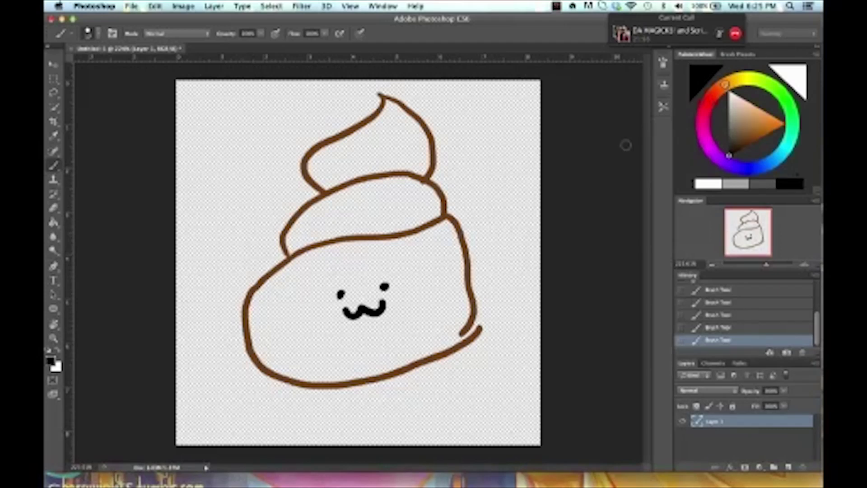
pyautogui.click(745, 129)
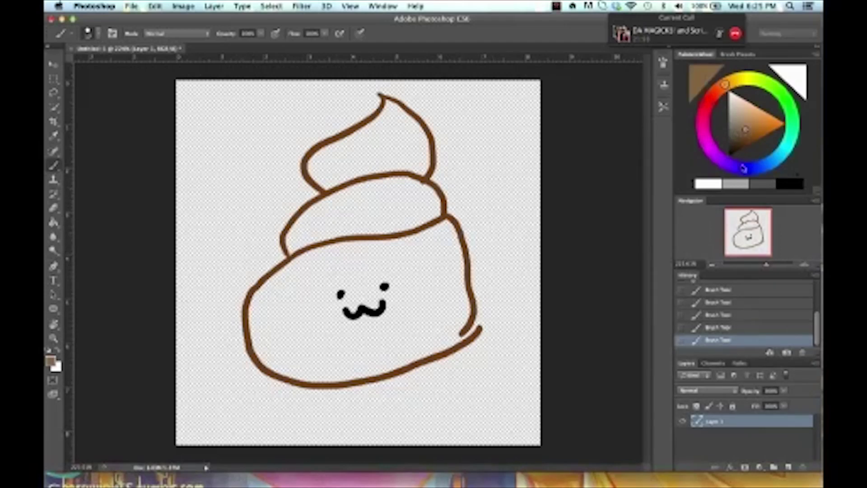
pyautogui.click(740, 137)
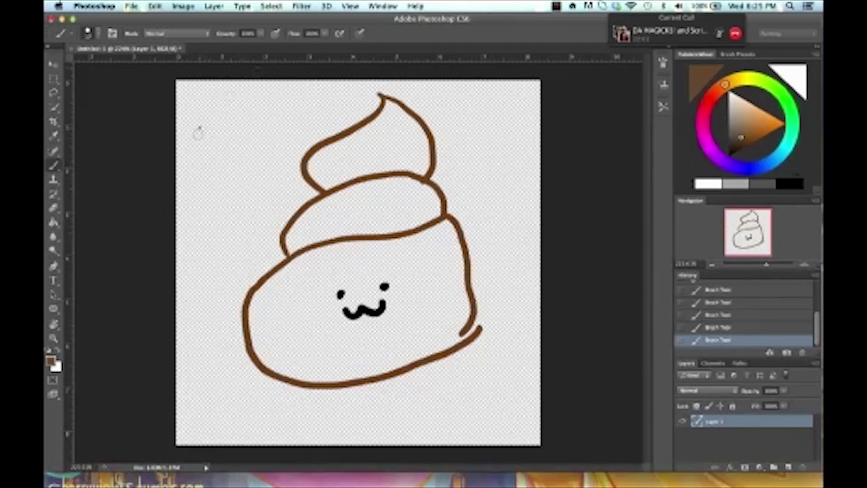
# Hand-write 'I smell like' in brown at the canvas's top left.
pyautogui.moveTo(192, 132)
pyautogui.mouseDown()
pyautogui.moveTo(228, 119)
pyautogui.moveTo(227, 133)
pyautogui.moveTo(281, 112)
pyautogui.moveTo(290, 94)
pyautogui.mouseUp()
pyautogui.moveTo(204, 159); pyautogui.dragTo(216, 179)
pyautogui.click(215, 160)
pyautogui.moveTo(225, 154)
pyautogui.mouseDown()
pyautogui.moveTo(223, 181)
pyautogui.moveTo(238, 178)
pyautogui.moveTo(250, 158)
pyautogui.moveTo(260, 167)
pyautogui.mouseUp()
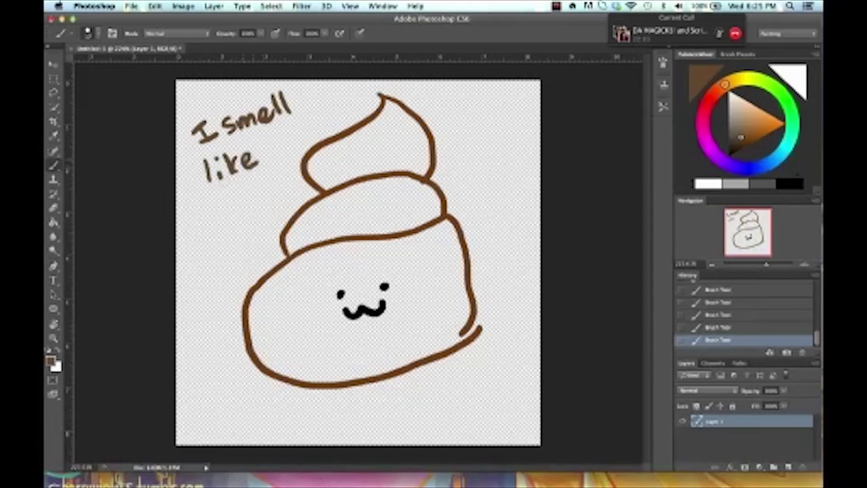
# Letter 'Courage.' beneath 'like', with a small curved stroke below it.
pyautogui.moveTo(210, 201); pyautogui.dragTo(203, 222)
pyautogui.moveTo(216, 208); pyautogui.dragTo(237, 199)
pyautogui.moveTo(240, 206); pyautogui.dragTo(251, 190)
pyautogui.moveTo(261, 186); pyautogui.dragTo(276, 208)
pyautogui.moveTo(282, 177); pyautogui.dragTo(295, 166)
pyautogui.click(299, 171)
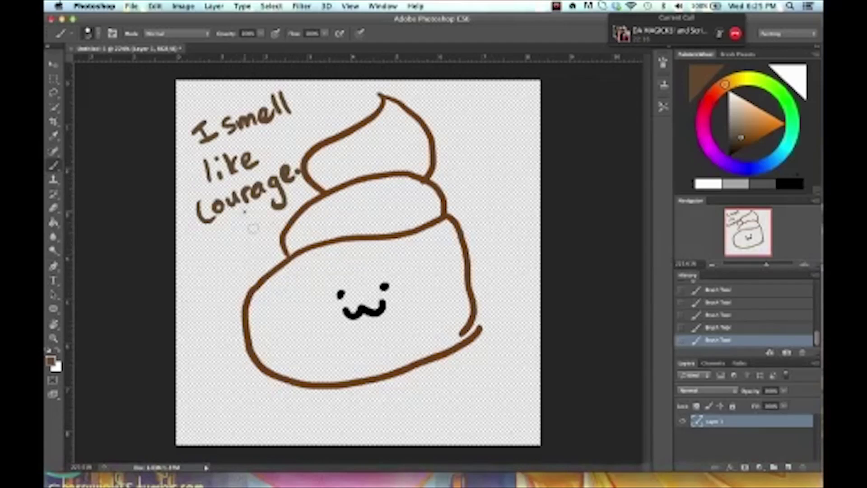
pyautogui.moveTo(256, 214); pyautogui.dragTo(252, 228)
pyautogui.click(53, 207)
# Erase the old dot eyes and ω-shaped mouth from the swirl.
pyautogui.click(93, 205)
pyautogui.moveTo(336, 292); pyautogui.dragTo(387, 289)
pyautogui.moveTo(345, 310)
pyautogui.mouseDown()
pyautogui.moveTo(368, 313)
pyautogui.moveTo(387, 301)
pyautogui.moveTo(368, 316)
pyautogui.mouseUp()
pyautogui.moveTo(385, 283); pyautogui.dragTo(379, 306)
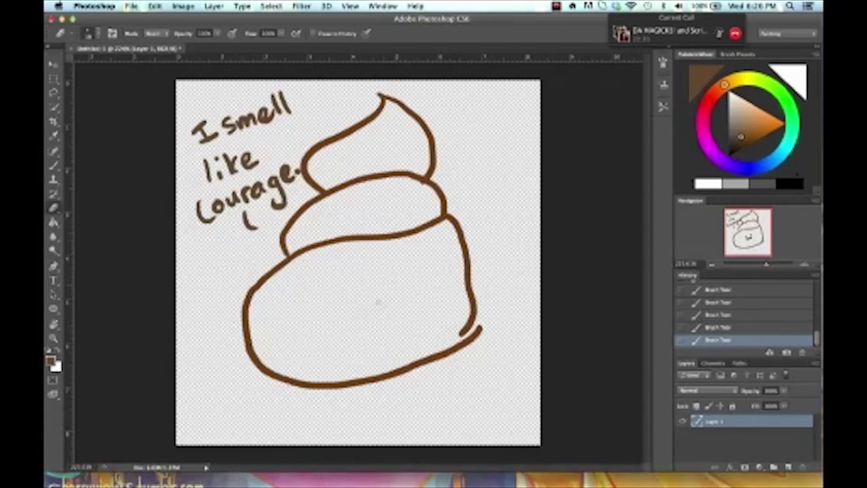
# In black, paint closed eyes, a two-part wavy mustache and a small smile.
pyautogui.click(53, 166)
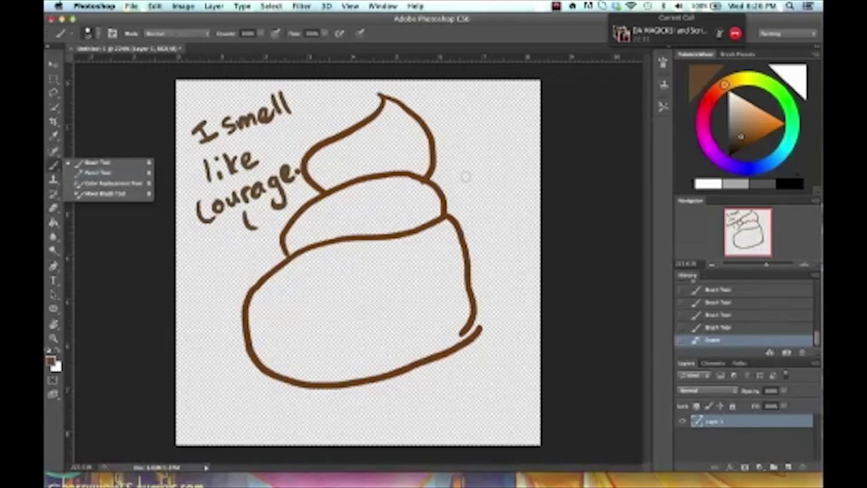
pyautogui.click(733, 149)
pyautogui.click(729, 155)
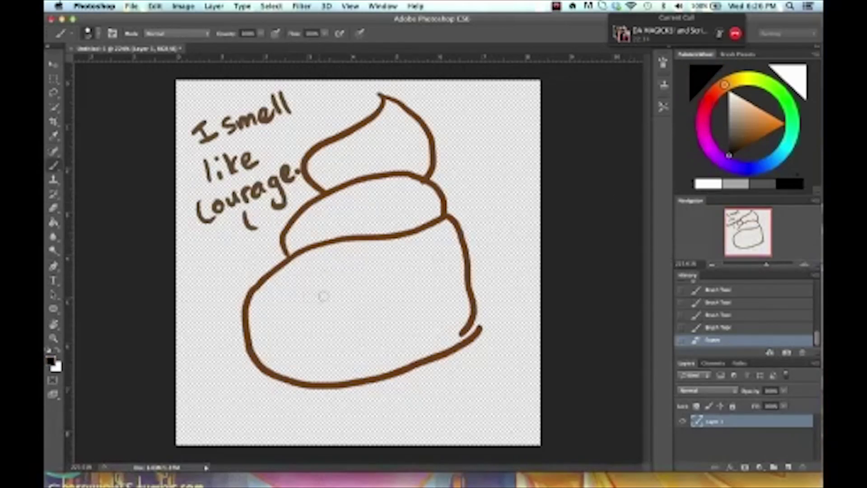
pyautogui.moveTo(326, 289); pyautogui.dragTo(397, 277)
pyautogui.moveTo(318, 315); pyautogui.dragTo(357, 305)
pyautogui.moveTo(370, 305); pyautogui.dragTo(409, 299)
pyautogui.moveTo(354, 321); pyautogui.dragTo(373, 322)
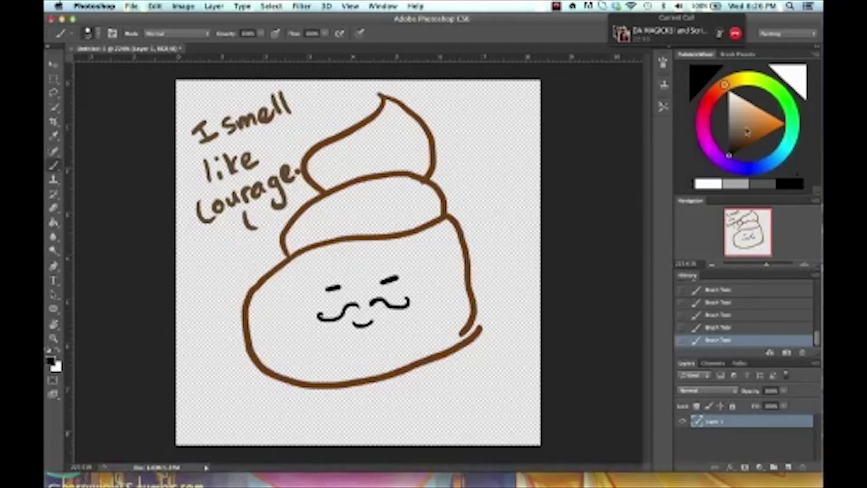
# Add slanted brows above the left and right closed eyes.
pyautogui.moveTo(750, 132)
pyautogui.mouseDown()
pyautogui.moveTo(753, 149)
pyautogui.moveTo(728, 155)
pyautogui.mouseUp()
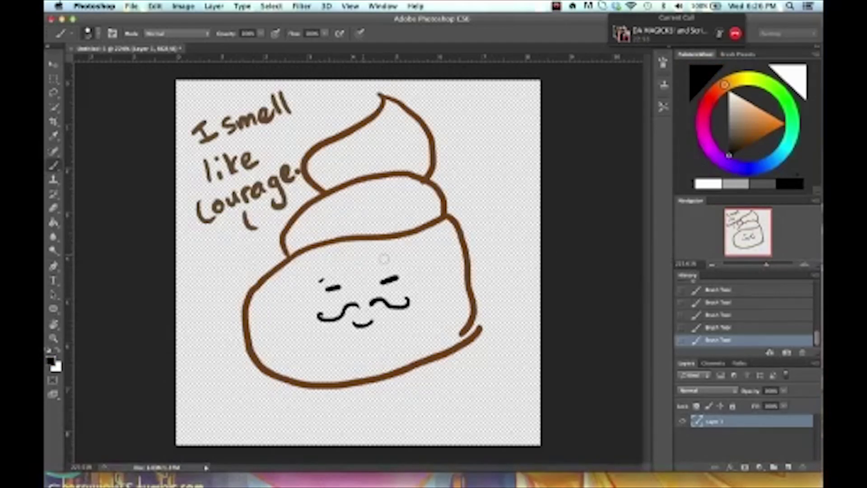
pyautogui.moveTo(320, 281); pyautogui.dragTo(333, 271)
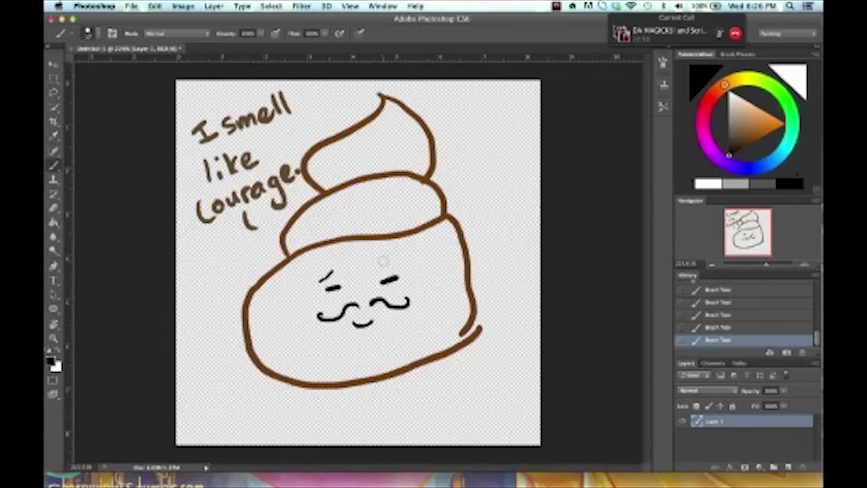
pyautogui.moveTo(383, 260); pyautogui.dragTo(401, 266)
pyautogui.click(130, 6)
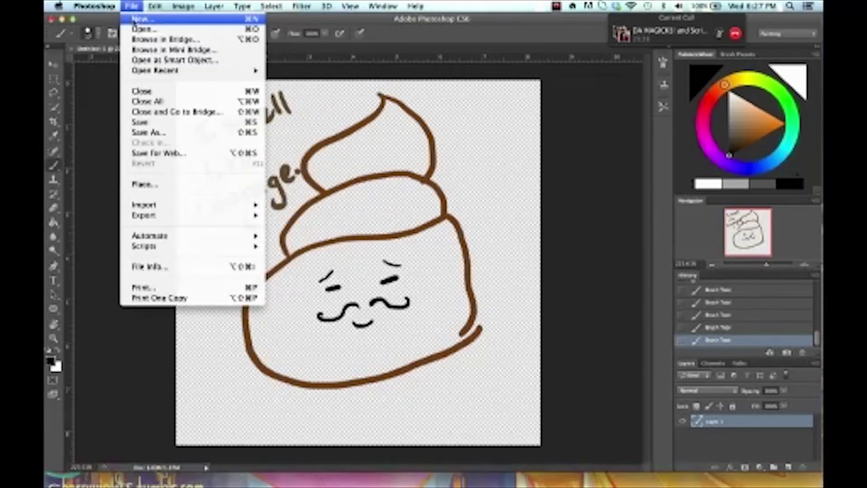
# Create a blank transparent Untitled-2, zoom into it, and return to Untitled-1.
pyautogui.click(135, 19)
pyautogui.click(556, 159)
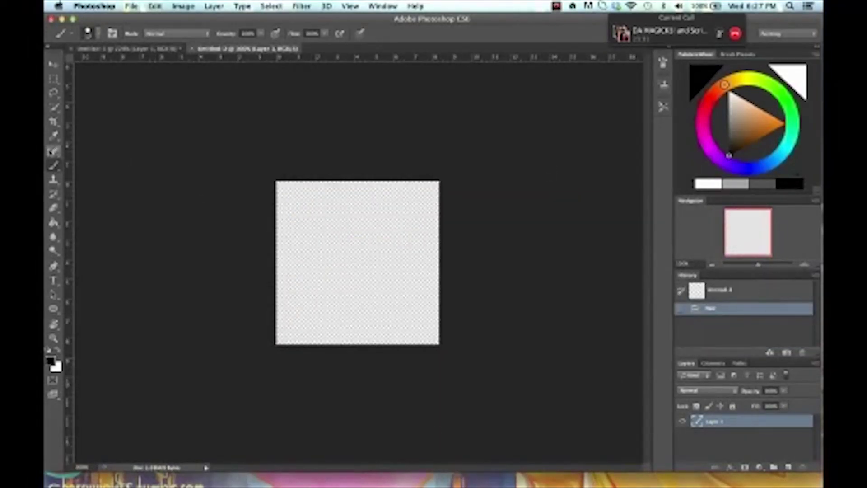
pyautogui.click(54, 339)
pyautogui.click(348, 238)
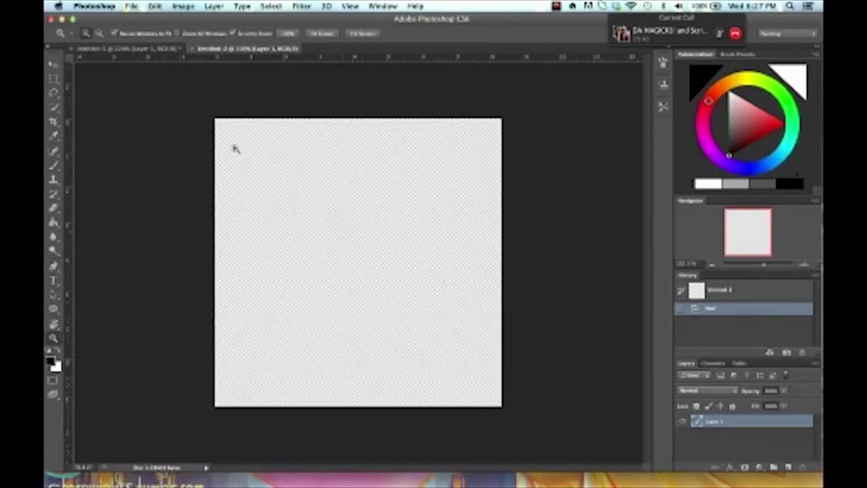
pyautogui.click(123, 48)
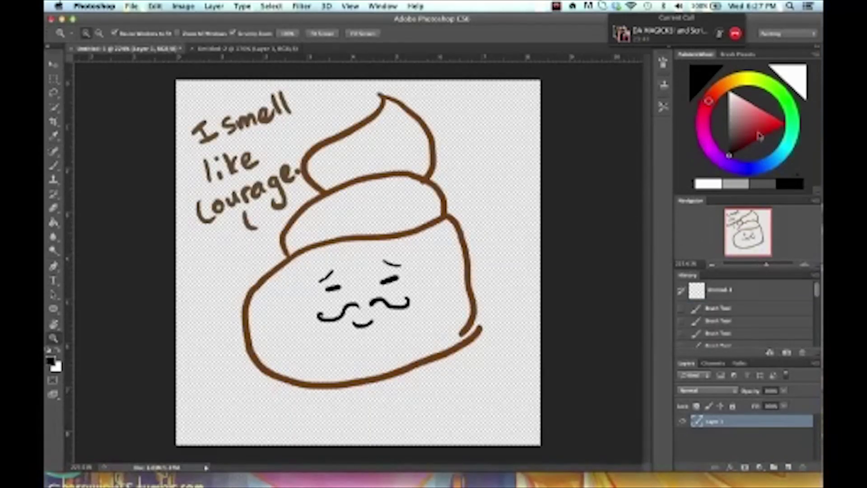
# Mix a darker orange-brown paint colour in the colour picker.
pyautogui.click(744, 136)
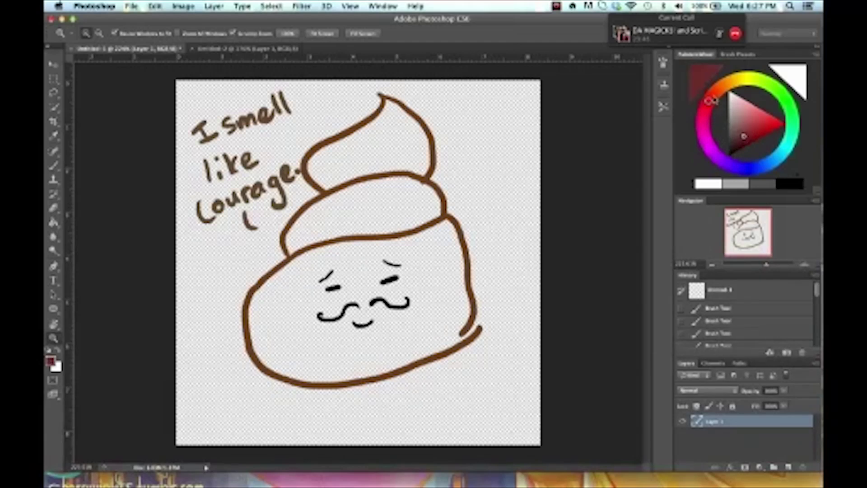
pyautogui.moveTo(711, 101); pyautogui.dragTo(721, 86)
pyautogui.click(749, 139)
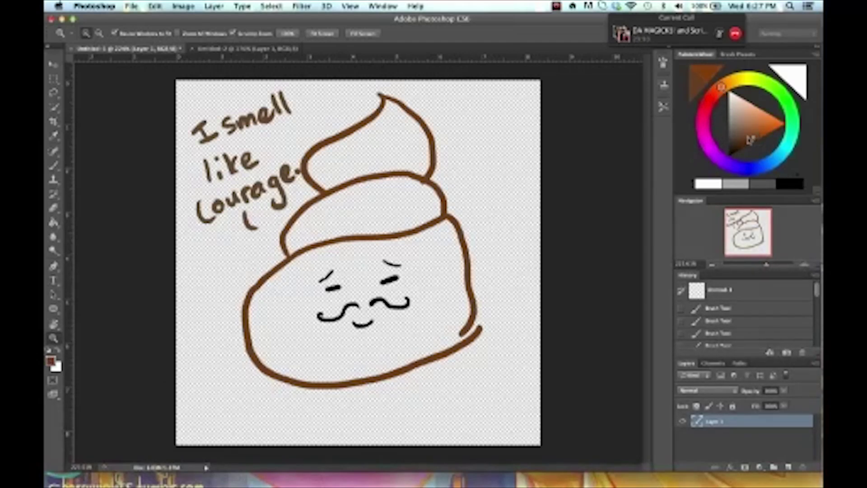
pyautogui.moveTo(740, 144); pyautogui.dragTo(739, 146)
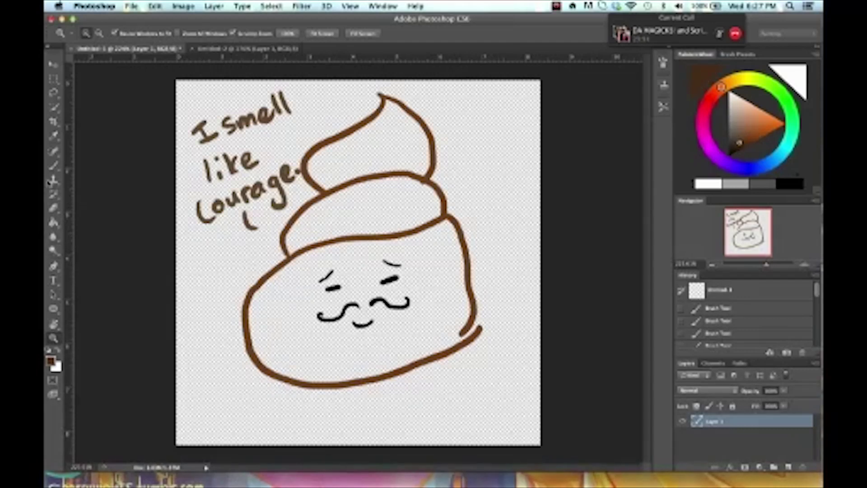
# Try dark brown hatching at the lower left, undo it, then paint a black goatee under the smile.
pyautogui.click(54, 165)
pyautogui.click(93, 162)
pyautogui.moveTo(269, 316)
pyautogui.mouseDown()
pyautogui.moveTo(288, 327)
pyautogui.moveTo(294, 375)
pyautogui.moveTo(323, 383)
pyautogui.mouseUp()
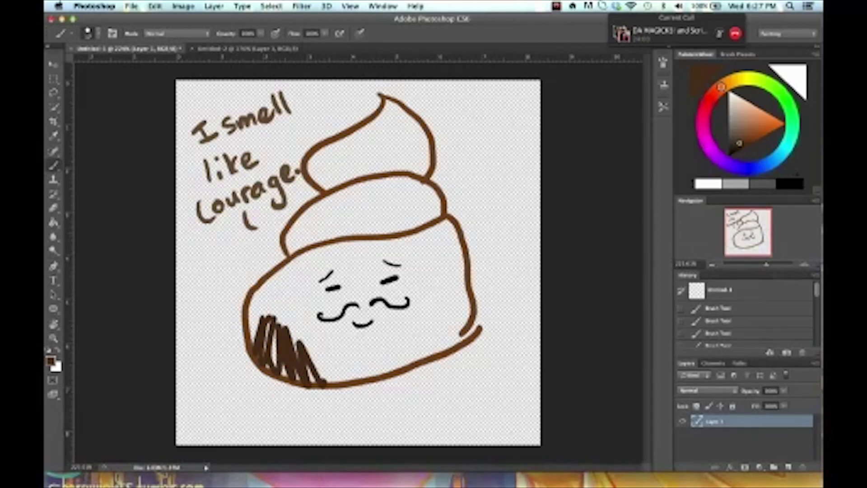
pyautogui.click(722, 327)
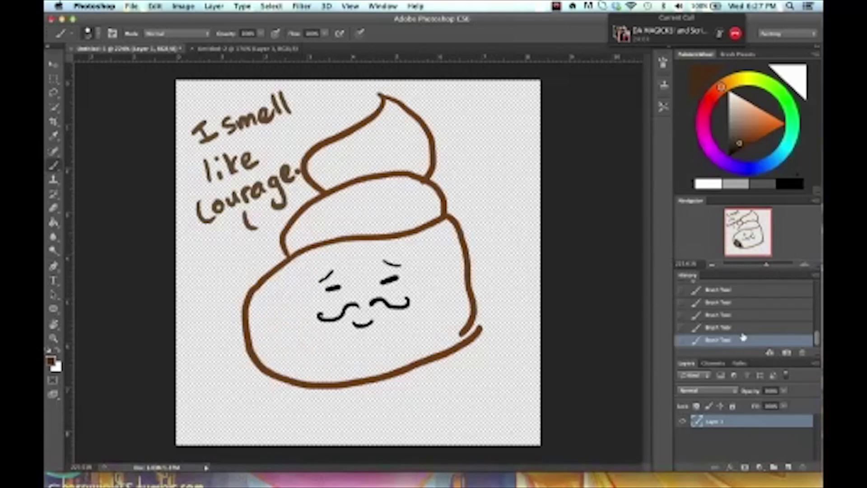
pyautogui.click(783, 186)
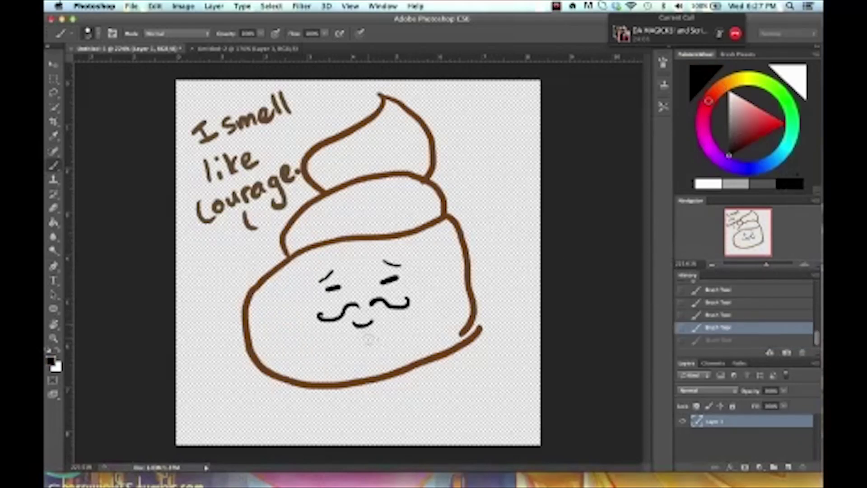
pyautogui.moveTo(361, 340)
pyautogui.mouseDown()
pyautogui.moveTo(365, 356)
pyautogui.moveTo(363, 346)
pyautogui.moveTo(373, 345)
pyautogui.moveTo(365, 363)
pyautogui.mouseUp()
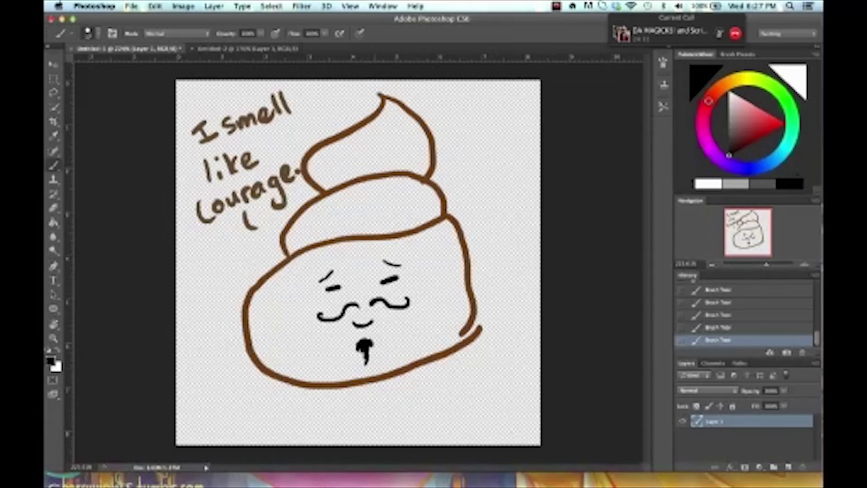